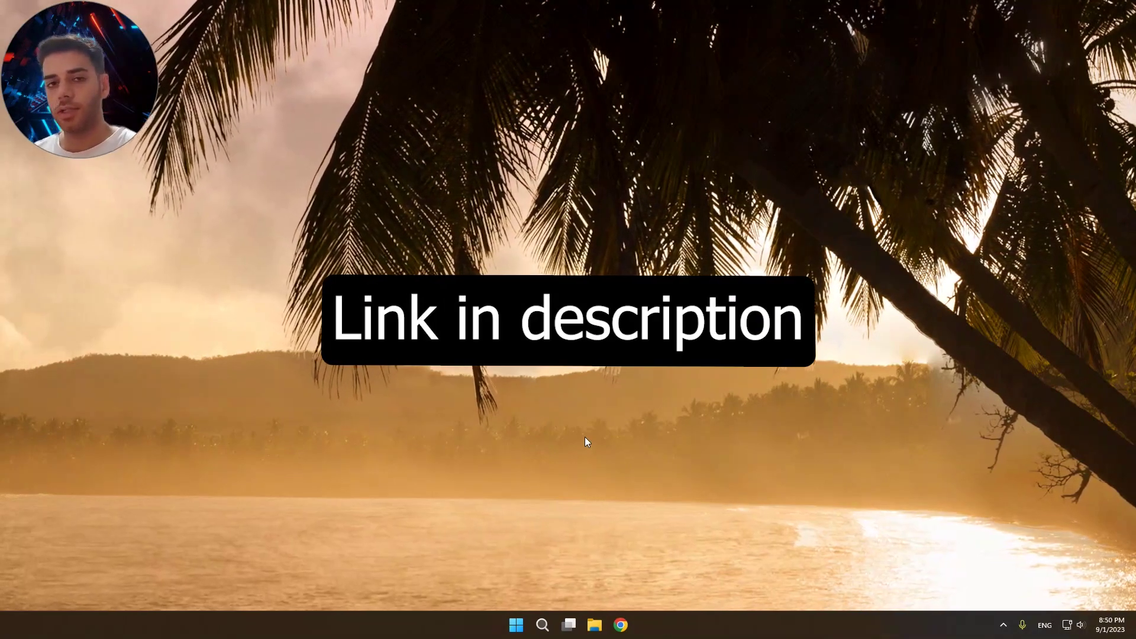
Step: Launch Wallpaper Engine and minimize its wallpaper browser to view the desktop
{"action": "key", "text": "super"}
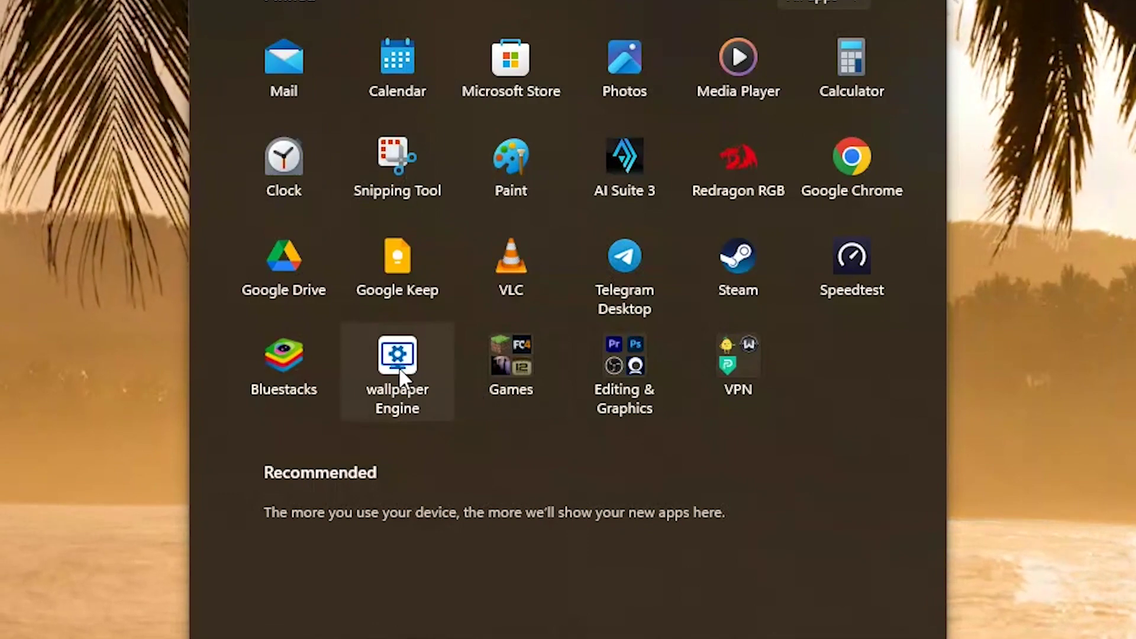
{"action": "left_click", "coordinate": [399, 366]}
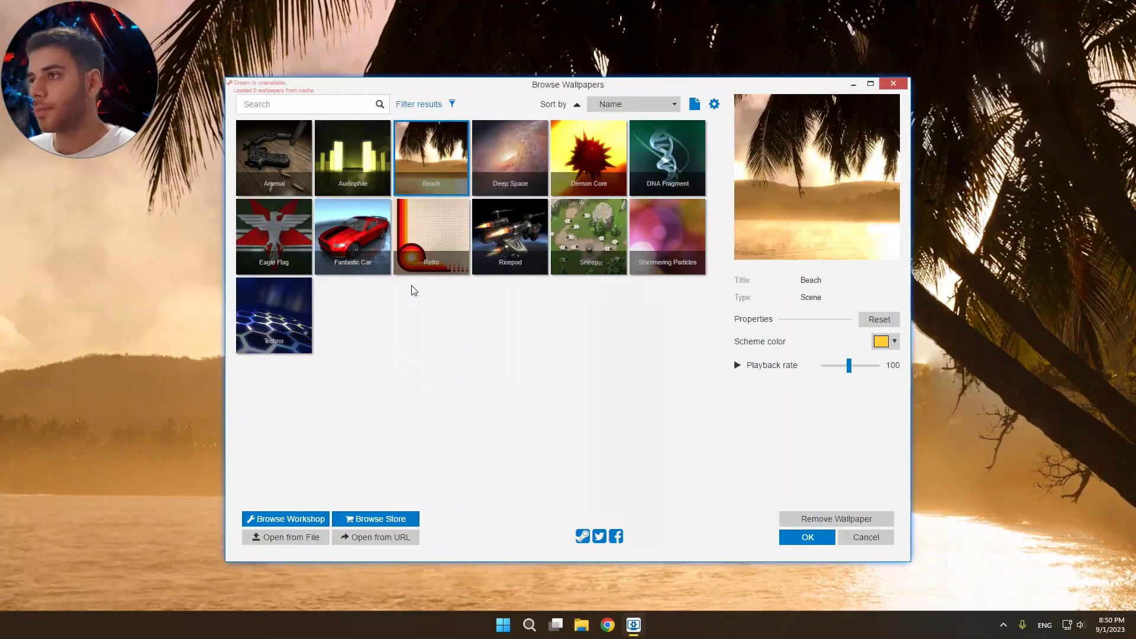
{"action": "left_click", "coordinate": [853, 84]}
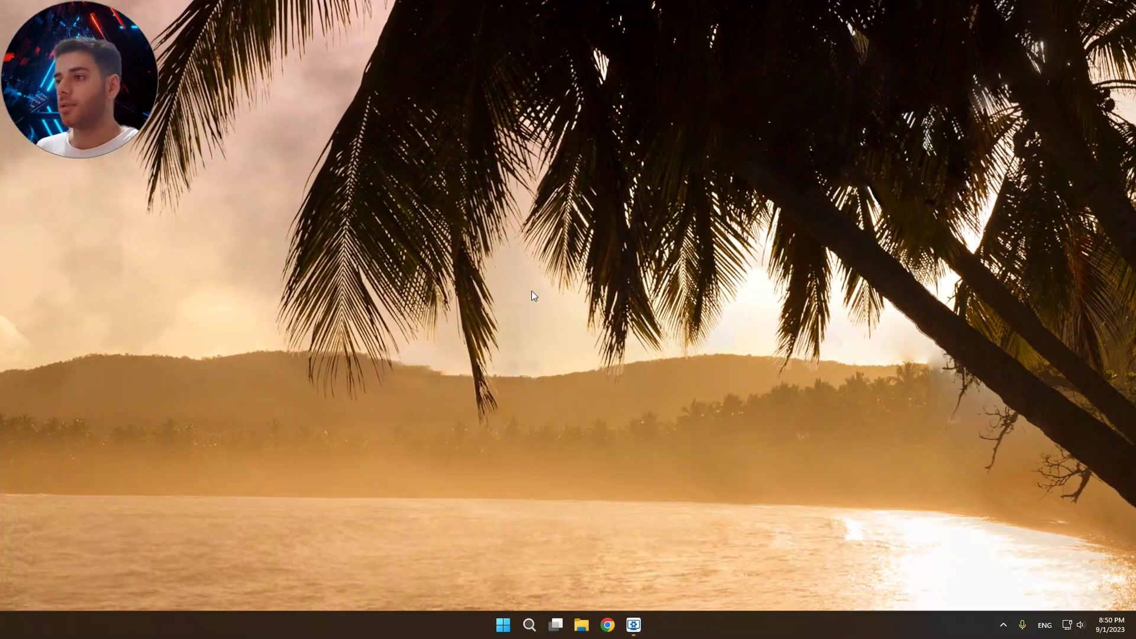
Step: Try the Arsenal and Eagle Flag wallpapers in turn, and view Eagle Flag on the uncovered desktop
{"action": "left_click", "coordinate": [633, 625]}
{"action": "left_click", "coordinate": [274, 158]}
{"action": "left_click_drag", "start_coordinate": [826, 88], "coordinate": [923, 72]}
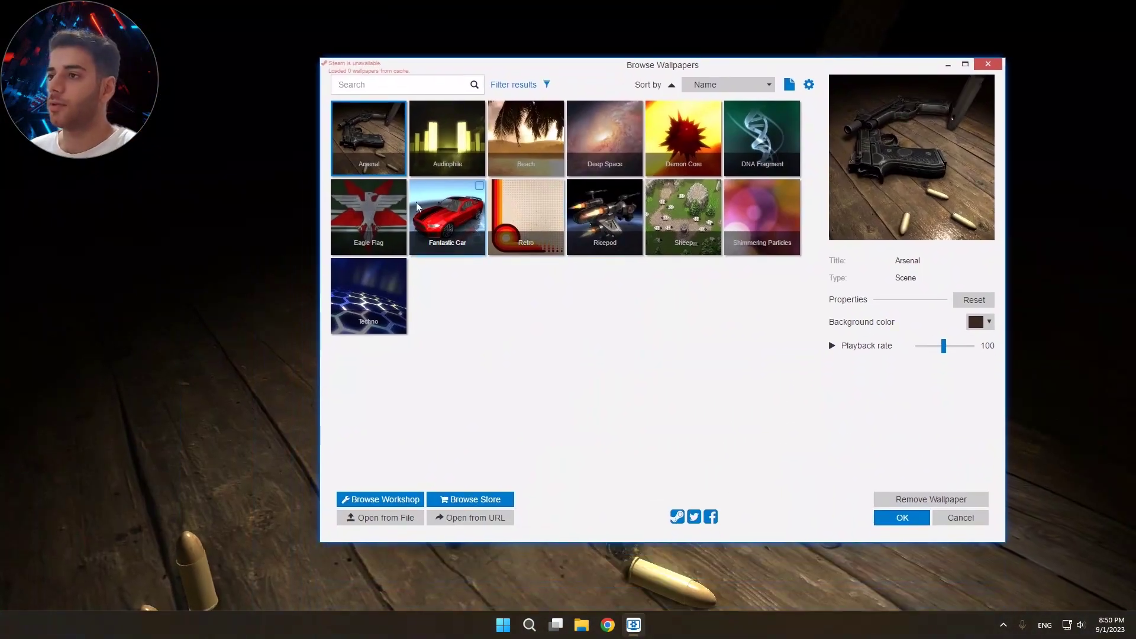
{"action": "left_click", "coordinate": [383, 200]}
{"action": "left_click", "coordinate": [946, 64]}
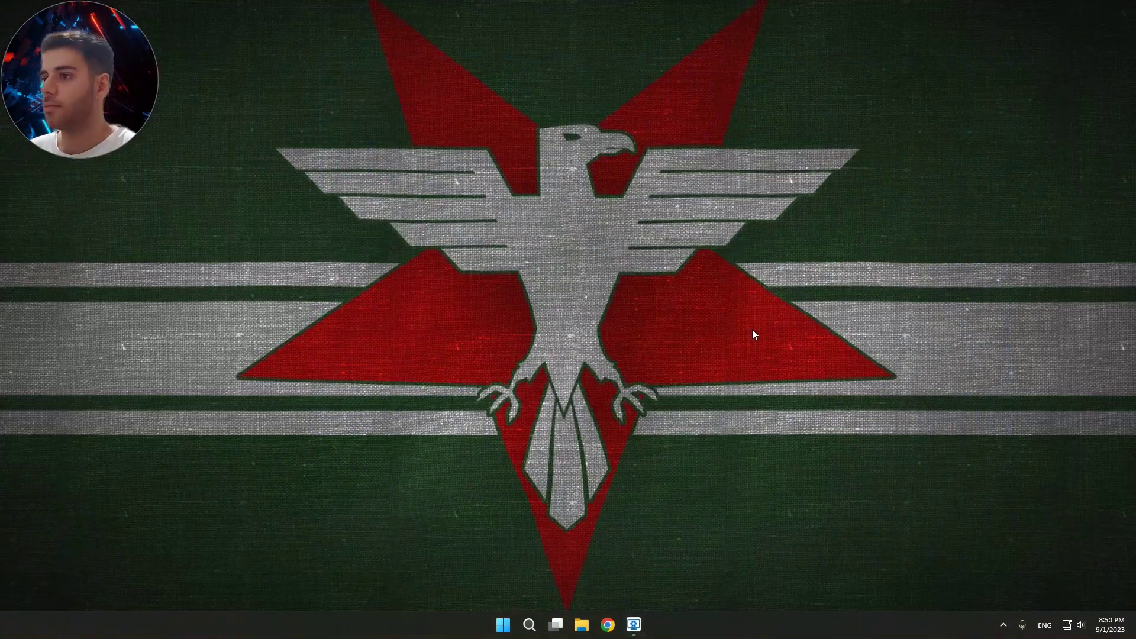
Step: Apply the Techno wallpaper and move the browser window out of the way to preview it on the desktop
{"action": "left_click", "coordinate": [634, 624]}
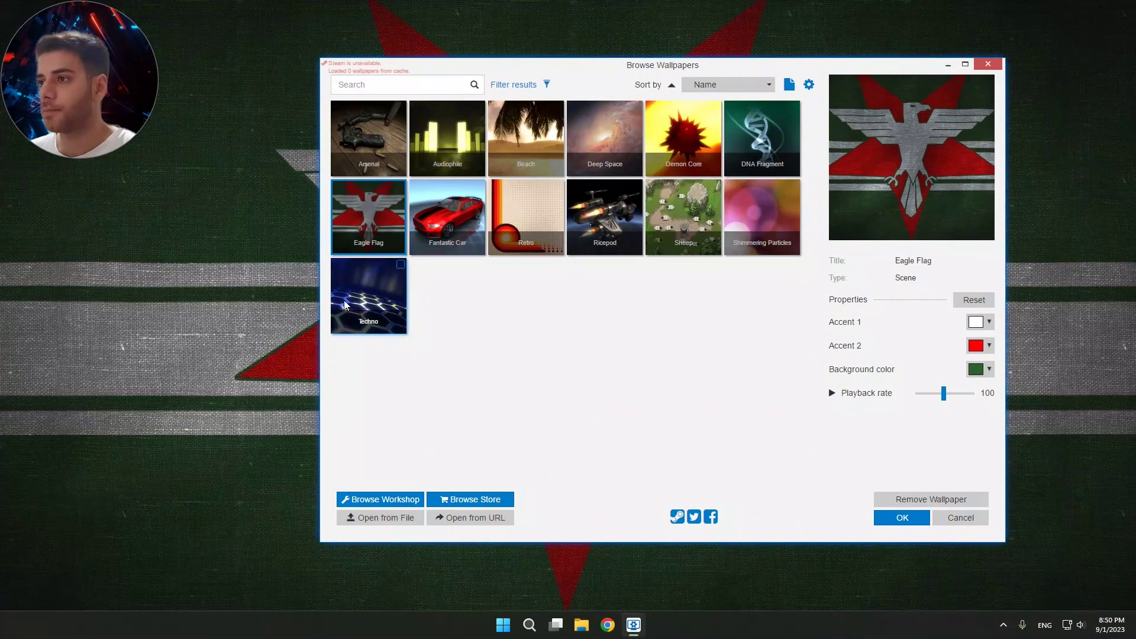
{"action": "left_click", "coordinate": [344, 305]}
{"action": "left_click_drag", "start_coordinate": [762, 65], "coordinate": [992, 559]}
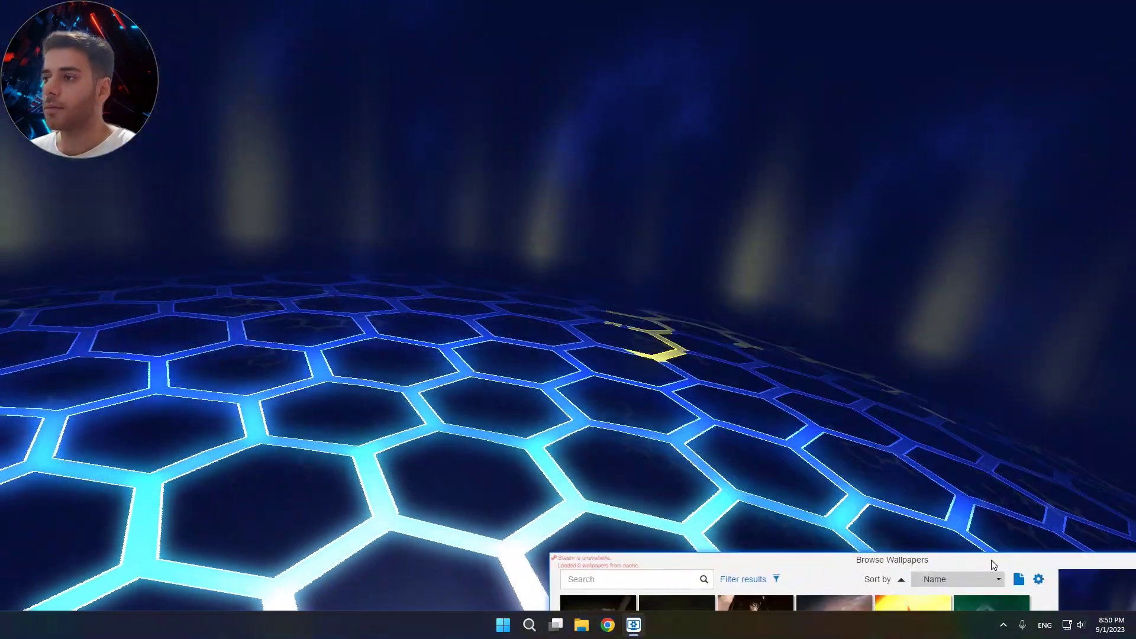
{"action": "left_click_drag", "start_coordinate": [991, 560], "coordinate": [750, 39]}
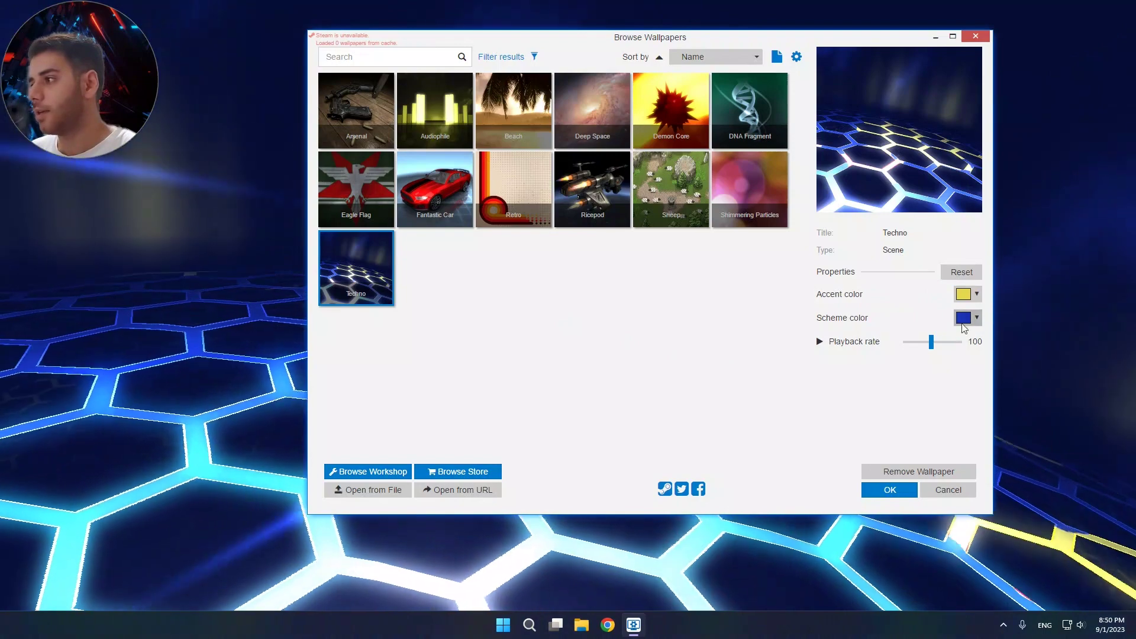
Step: Set the Techno wallpaper's accent color to a brighter yellow, about #fbe600
{"action": "left_click", "coordinate": [967, 294]}
{"action": "left_click_drag", "start_coordinate": [925, 319], "coordinate": [957, 308]}
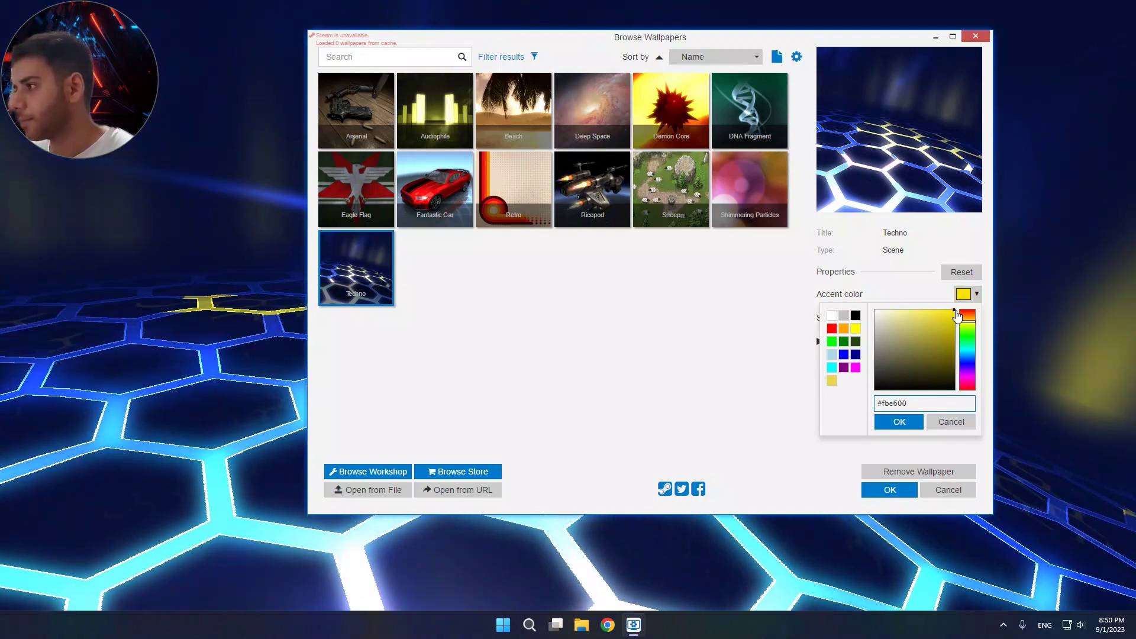
{"action": "left_click", "coordinate": [755, 353]}
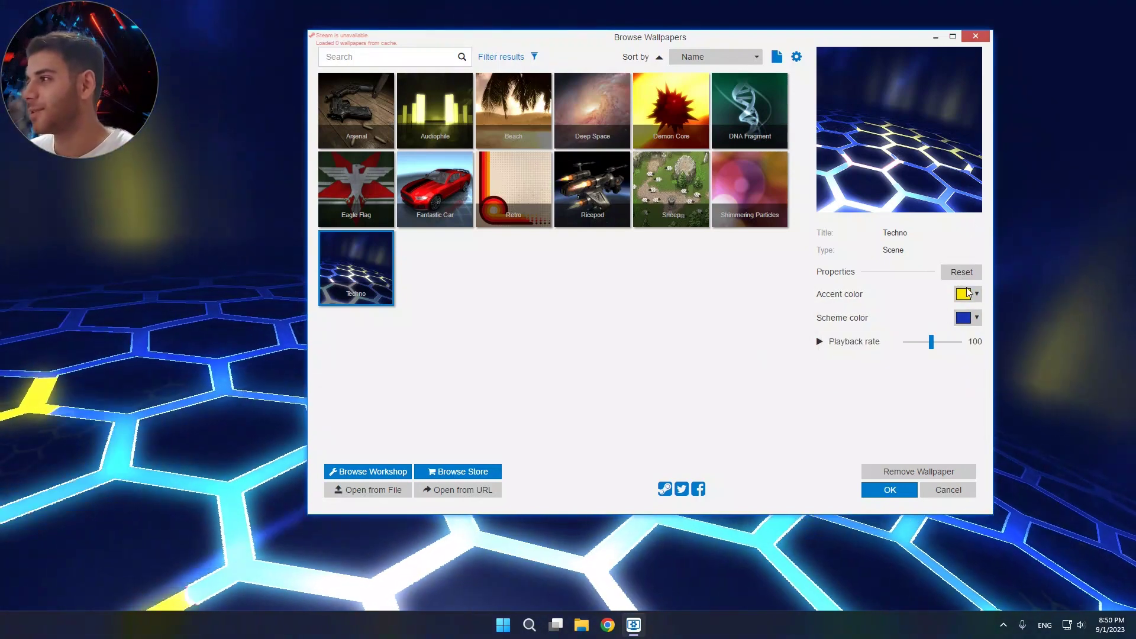
Step: Change the Techno wallpaper's accent color to purple #cb0cec, keeping the animated hexagons in view
{"action": "left_click", "coordinate": [963, 294]}
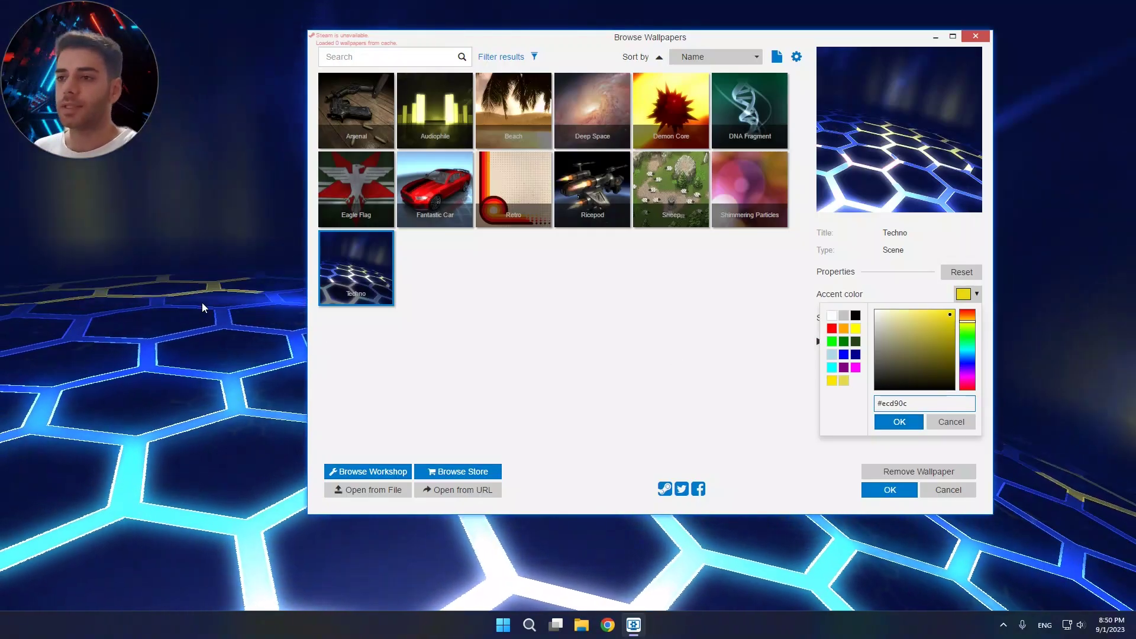
{"action": "left_click_drag", "start_coordinate": [711, 40], "coordinate": [1110, 1]}
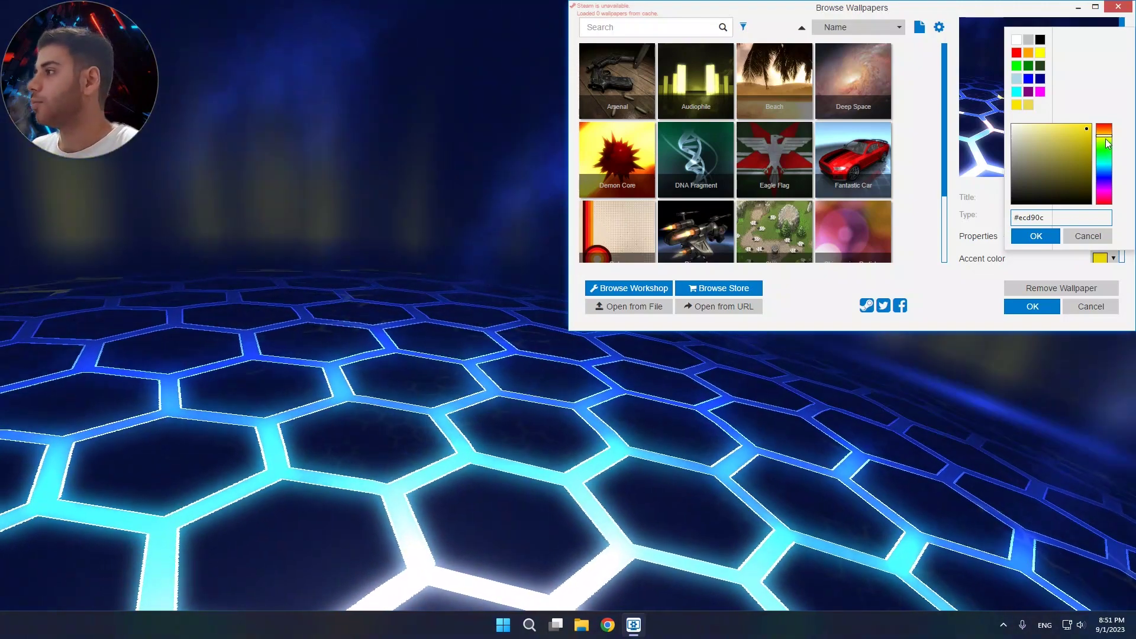
{"action": "left_click_drag", "start_coordinate": [1106, 137], "coordinate": [1112, 185]}
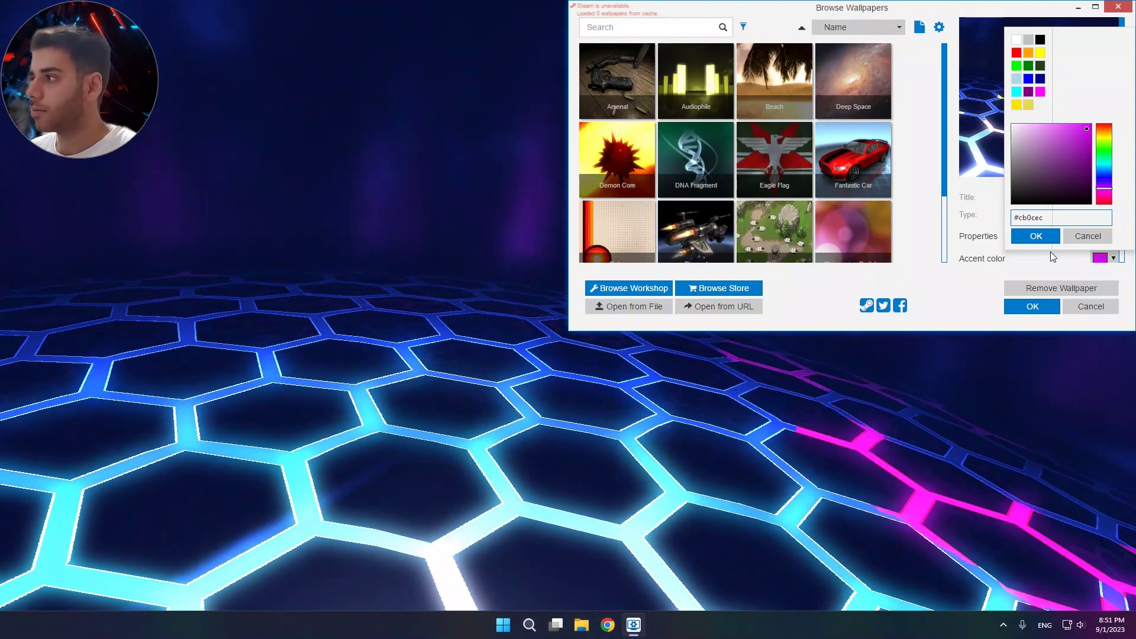
{"action": "left_click", "coordinate": [1042, 237]}
Step: Try white #ffffff as the Techno wallpaper's scheme color, and reset all its properties to their defaults
{"action": "left_click", "coordinate": [1092, 227]}
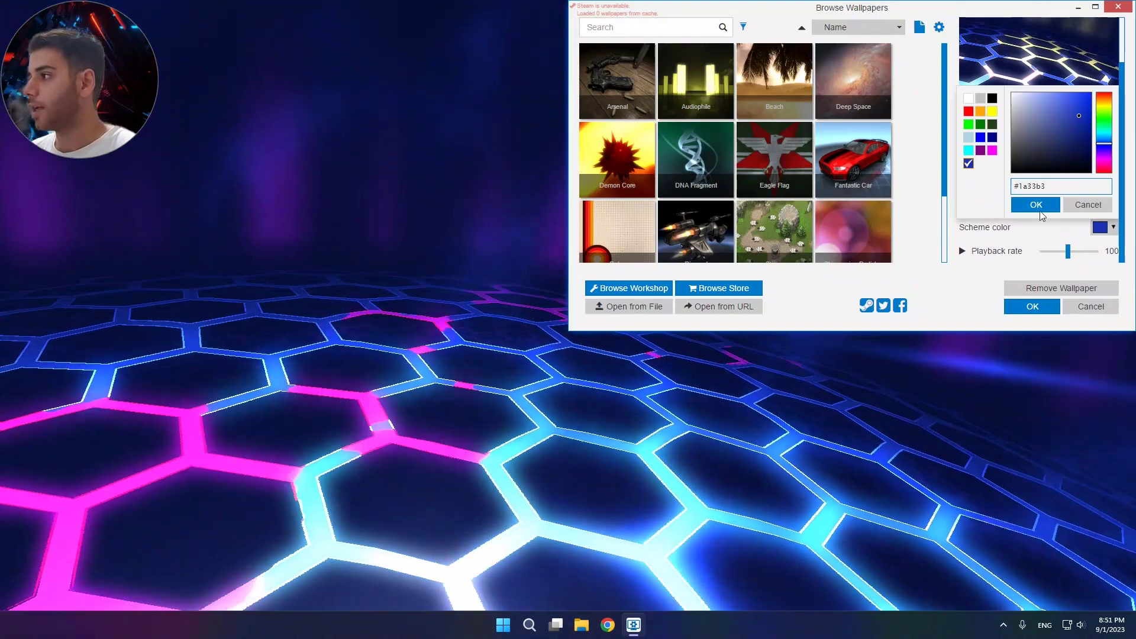
{"action": "left_click", "coordinate": [967, 98]}
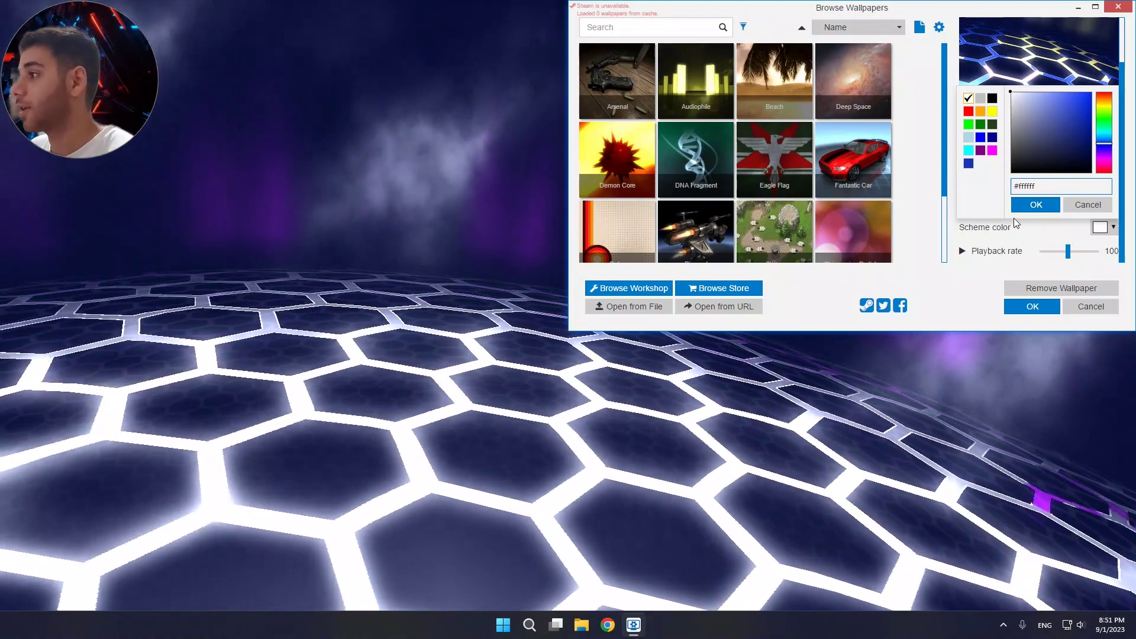
{"action": "left_click", "coordinate": [1036, 204]}
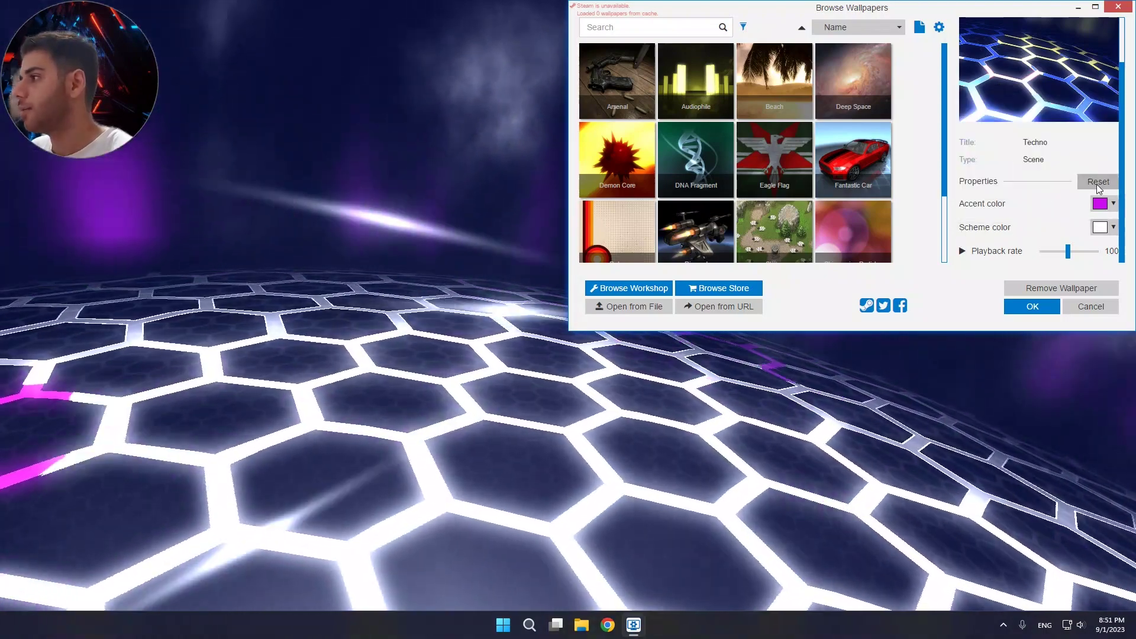
{"action": "left_click", "coordinate": [1097, 182]}
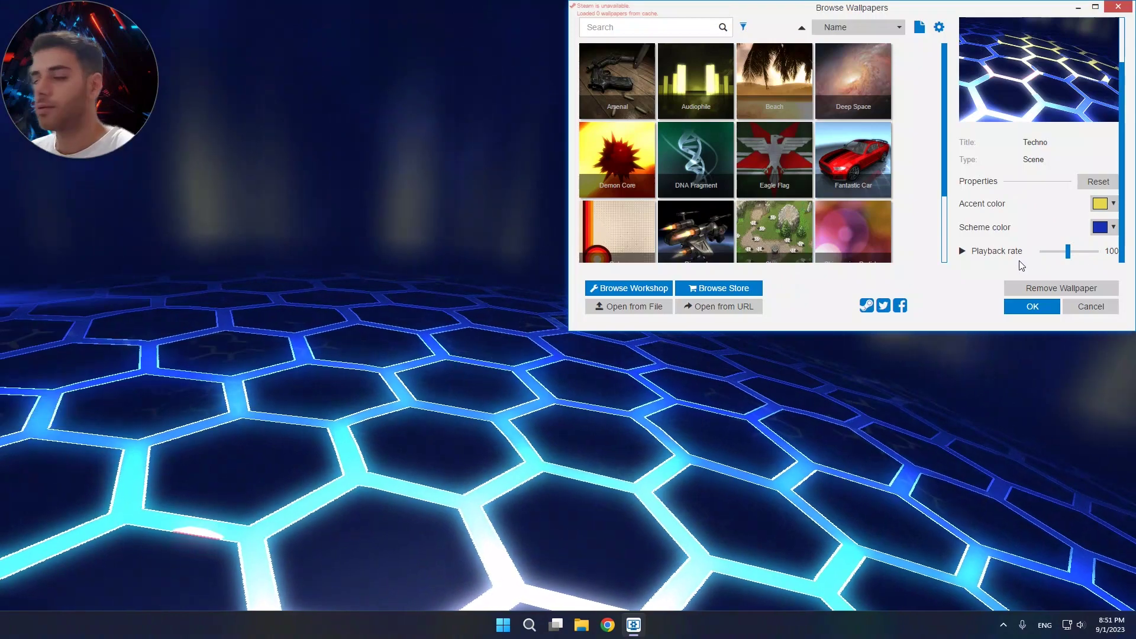
Step: Apply the DNA Fragment wallpaper and set its background accent color to red
{"action": "left_click_drag", "start_coordinate": [1048, 8], "coordinate": [876, 85]}
{"action": "left_click", "coordinate": [739, 160]}
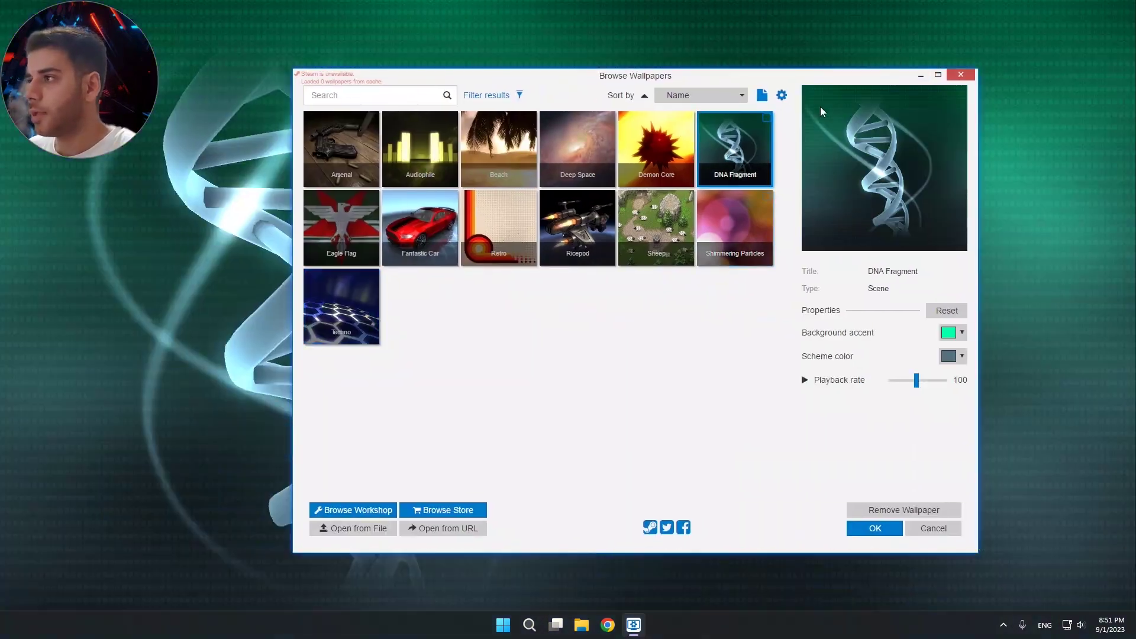
{"action": "left_click_drag", "start_coordinate": [796, 83], "coordinate": [941, 78]}
{"action": "left_click", "coordinate": [1099, 330]}
{"action": "left_click_drag", "start_coordinate": [1099, 363], "coordinate": [1102, 416]}
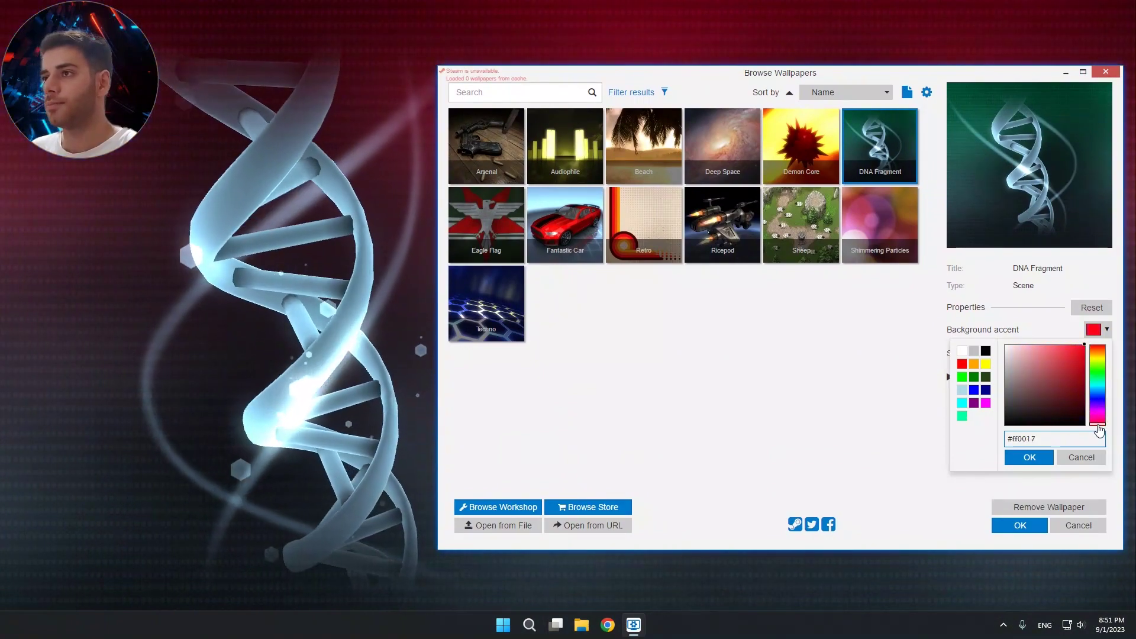
{"action": "left_click", "coordinate": [870, 336]}
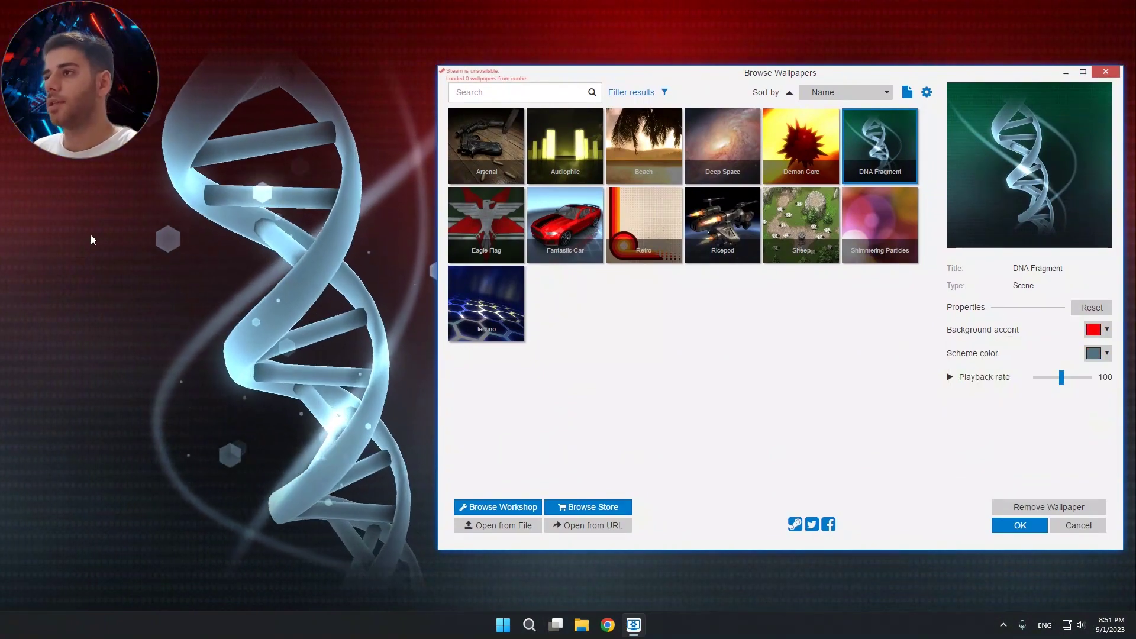
Step: Set the DNA Fragment wallpaper's scheme color to cyan #0cf2f2 and minimize the browser to view the result
{"action": "left_click_drag", "start_coordinate": [578, 76], "coordinate": [528, 103]}
{"action": "left_click", "coordinate": [1053, 379]}
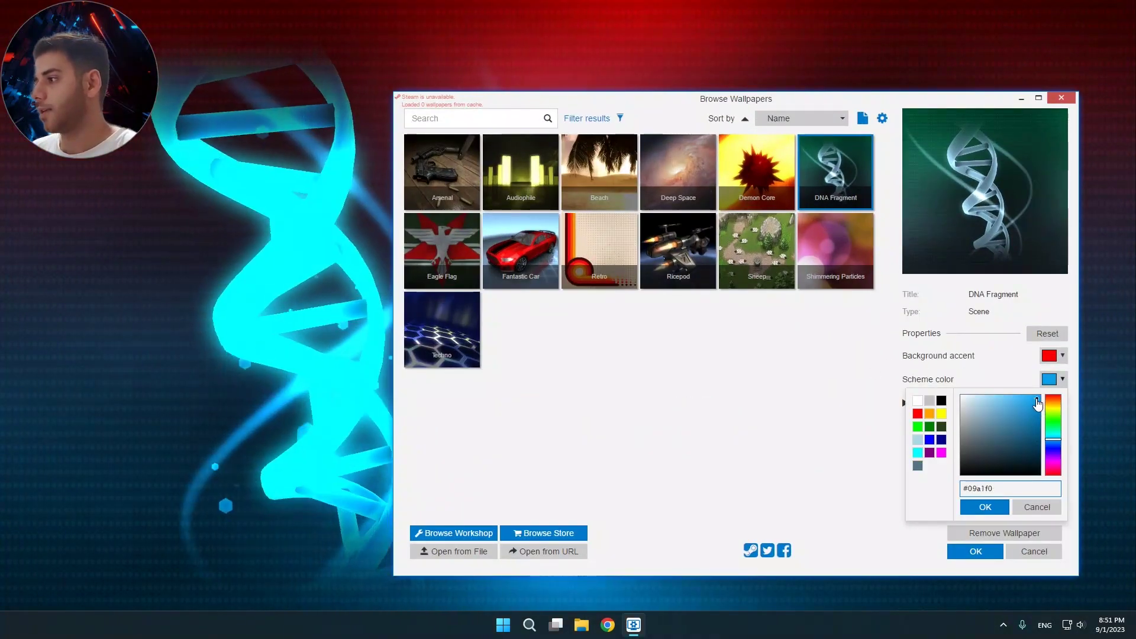
{"action": "mouse_move", "coordinate": [1053, 439]}
{"action": "left_mouse_down"}
{"action": "mouse_move", "coordinate": [1053, 418]}
{"action": "mouse_move", "coordinate": [1053, 440]}
{"action": "left_mouse_up"}
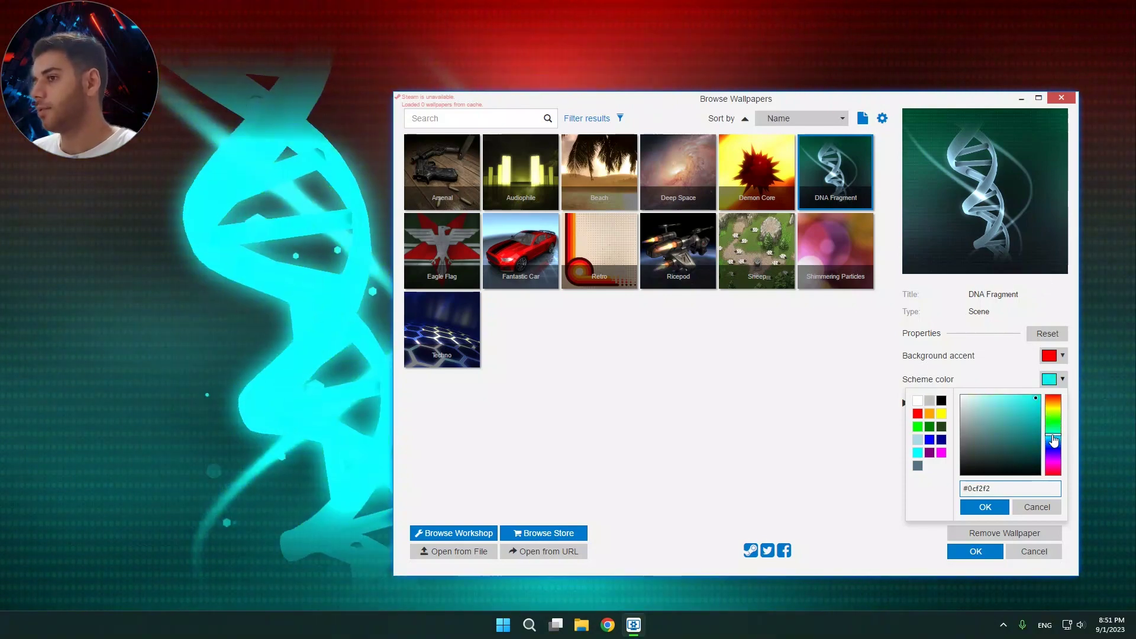
{"action": "left_click", "coordinate": [1019, 103]}
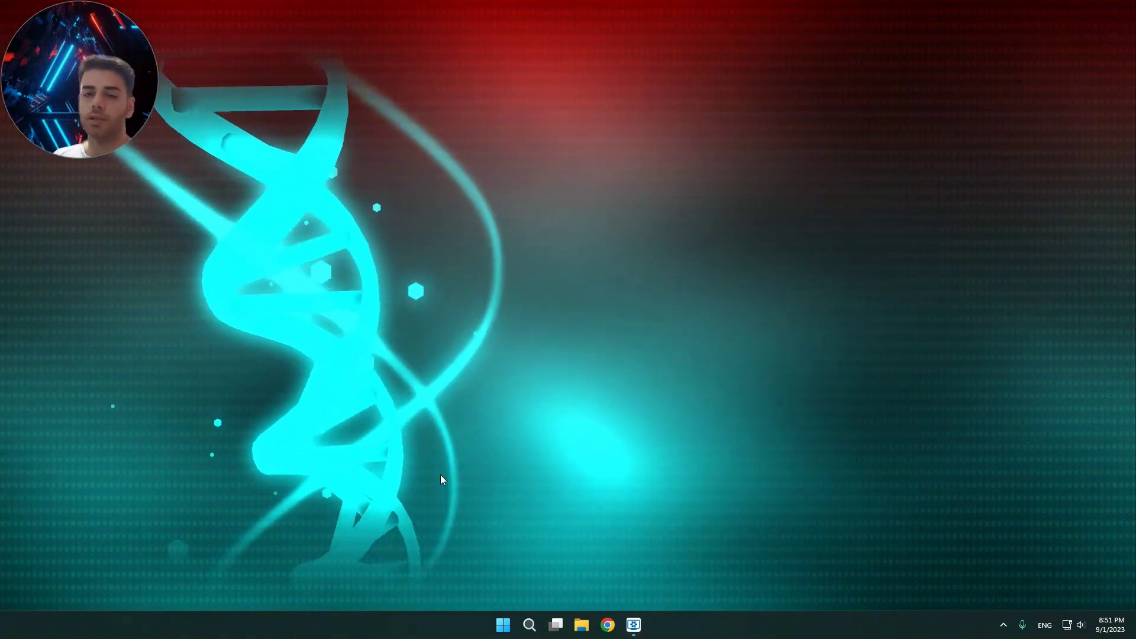
Step: Apply the Demon Core wallpaper with its properties reset to their defaults, and uncover the desktop to view it
{"action": "left_click", "coordinate": [633, 624]}
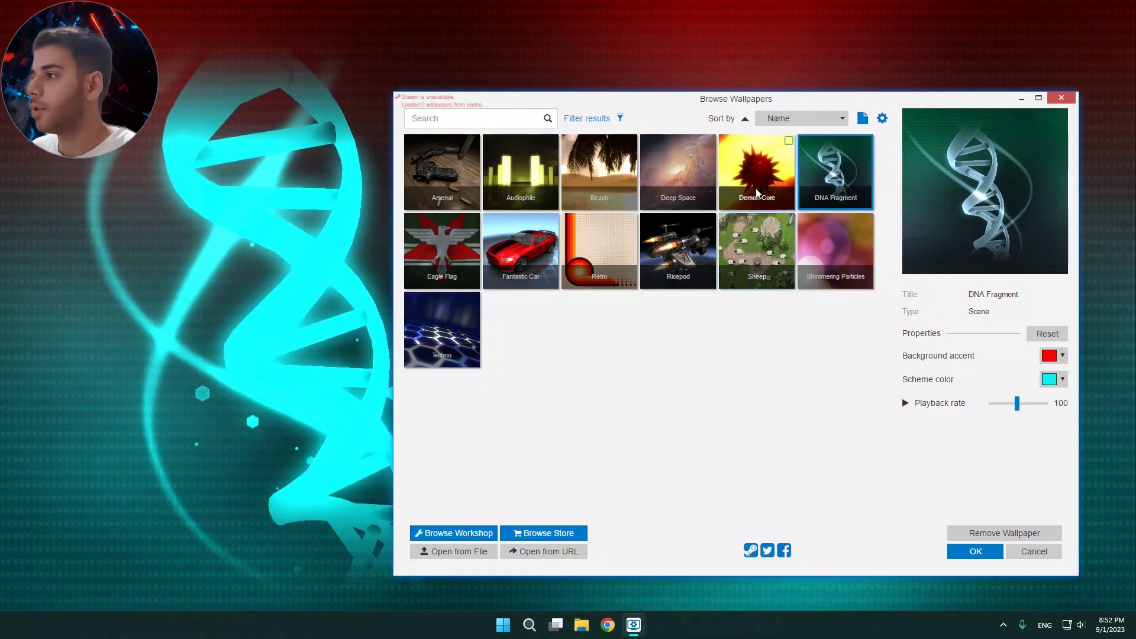
{"action": "left_click", "coordinate": [758, 171]}
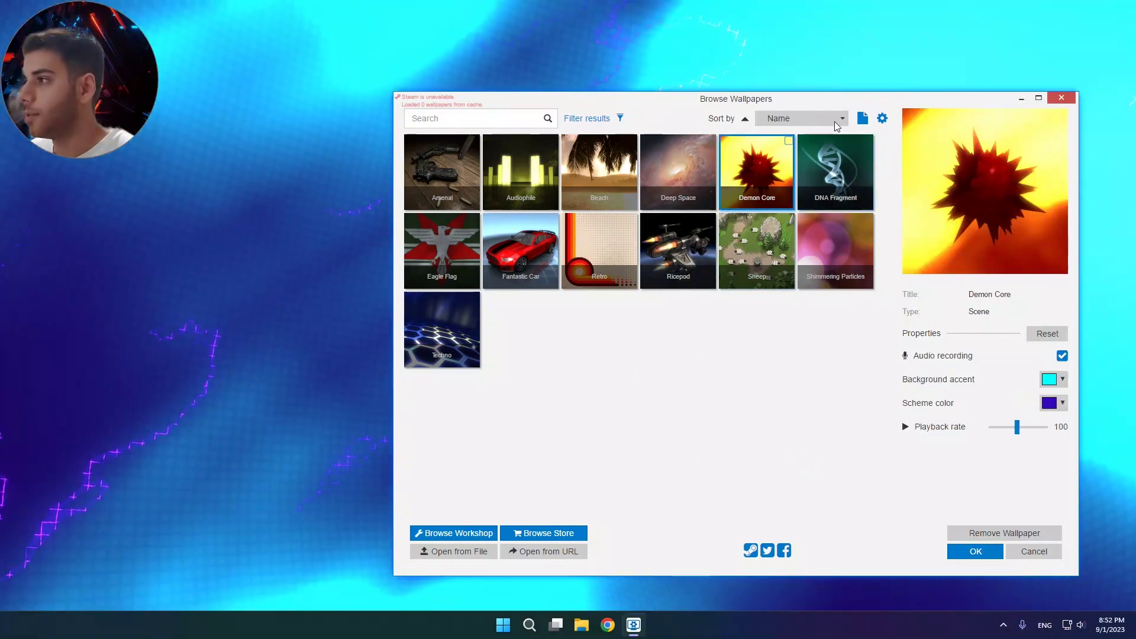
{"action": "left_click_drag", "start_coordinate": [855, 100], "coordinate": [861, 156]}
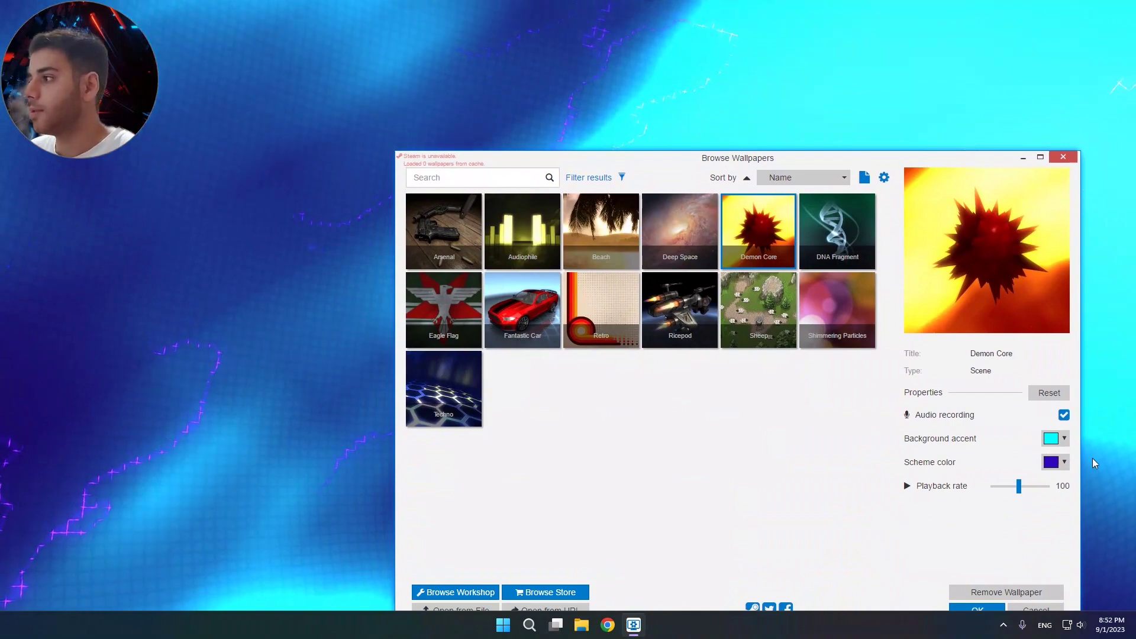
{"action": "left_click", "coordinate": [1049, 393]}
{"action": "left_click_drag", "start_coordinate": [791, 158], "coordinate": [718, 543]}
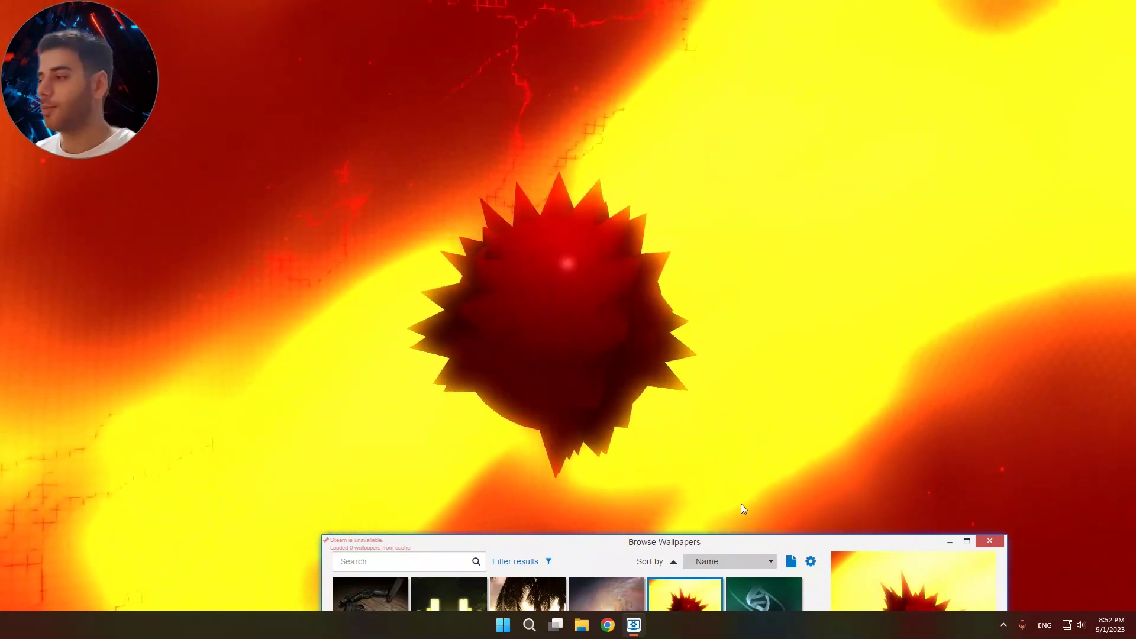
{"action": "left_click", "coordinate": [949, 541]}
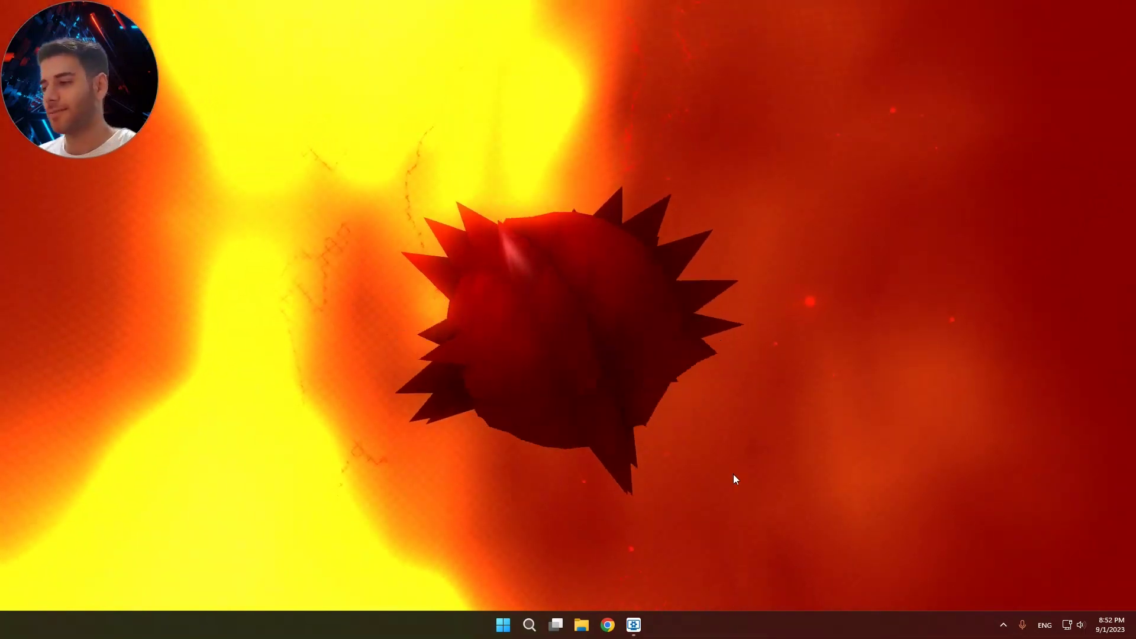
Step: Apply the Fantastic Car wallpaper and move the browser window aside briefly to preview the car on the desktop
{"action": "mouse_move", "coordinate": [632, 624]}
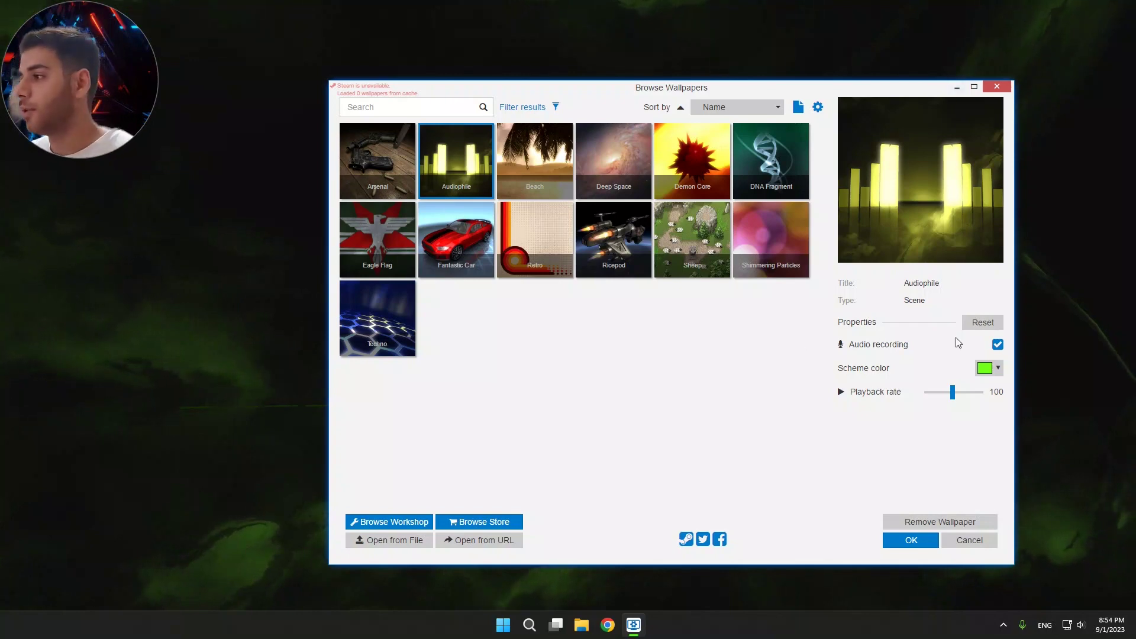
{"action": "left_click", "coordinate": [490, 239]}
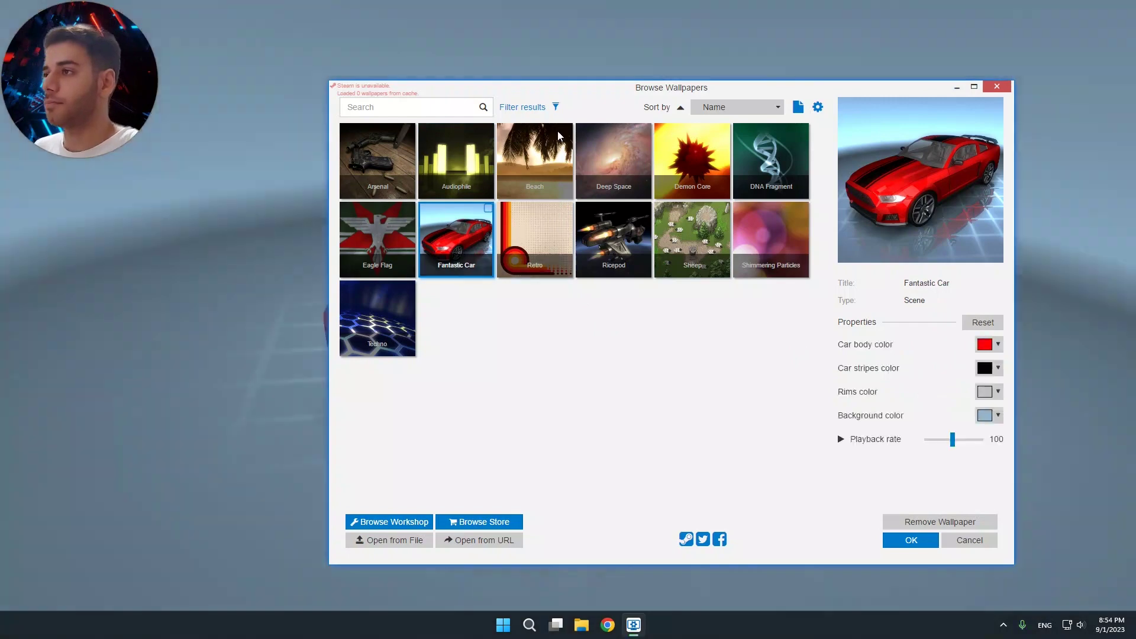
{"action": "left_click_drag", "start_coordinate": [583, 96], "coordinate": [847, 596]}
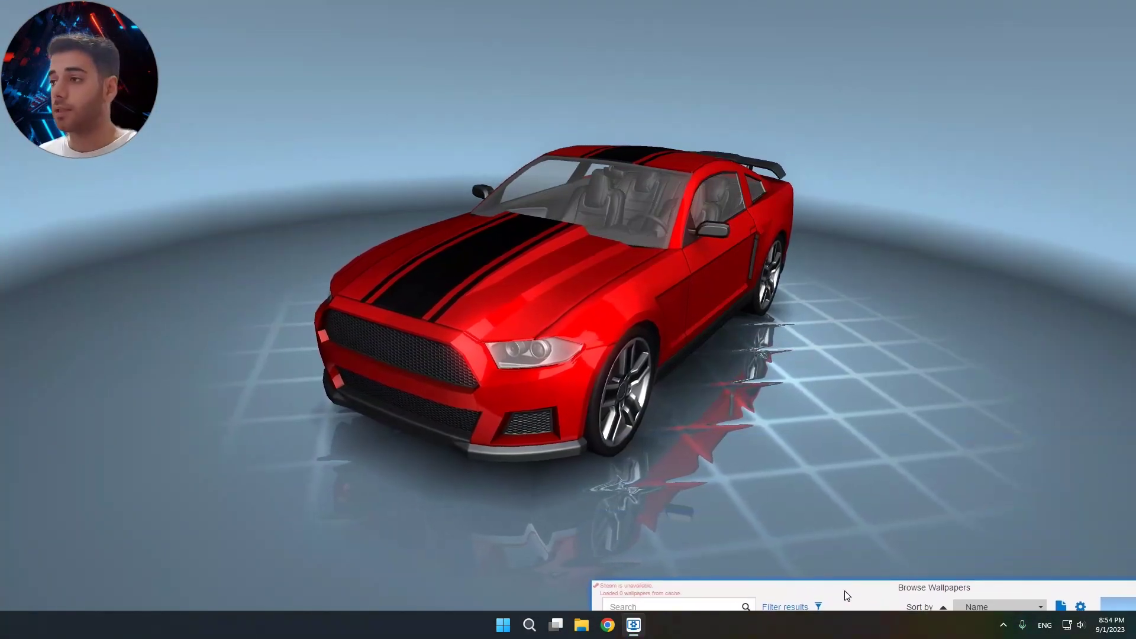
{"action": "left_click_drag", "start_coordinate": [843, 589], "coordinate": [585, 65]}
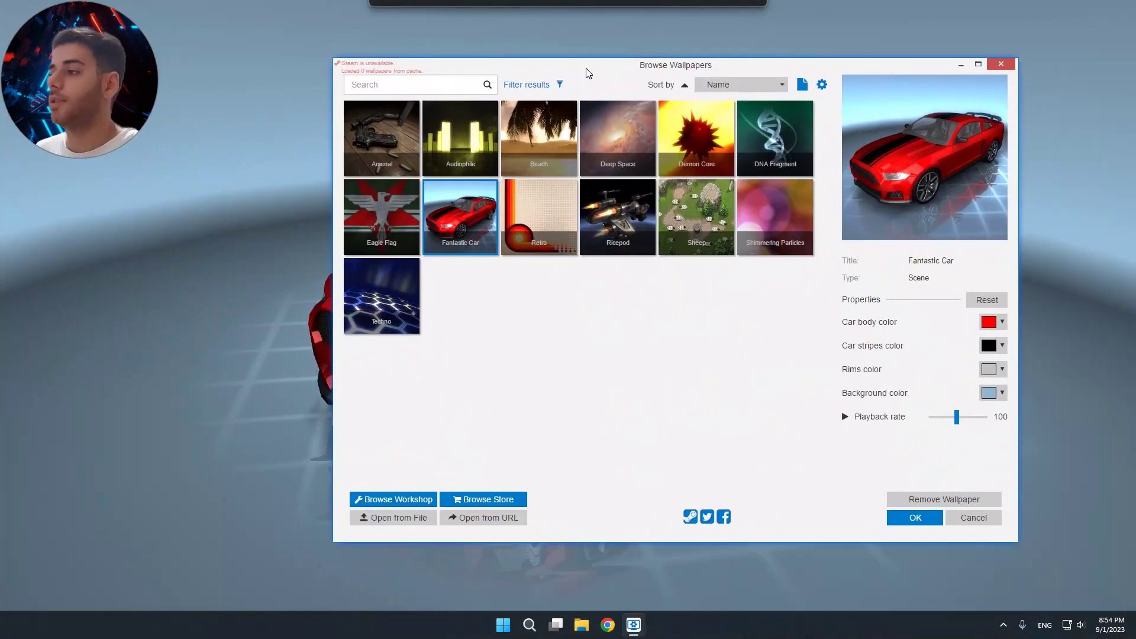
Step: Apply the interactive Sheep wallpaper and minimize the wallpaper browser
{"action": "left_click", "coordinate": [689, 229]}
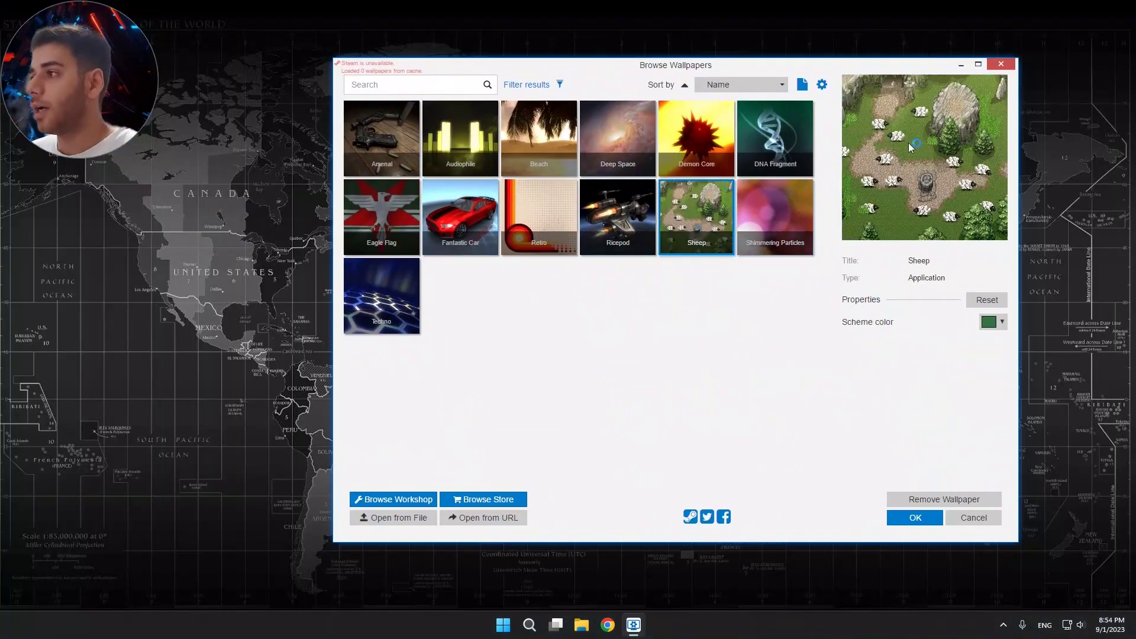
{"action": "left_click", "coordinate": [961, 63]}
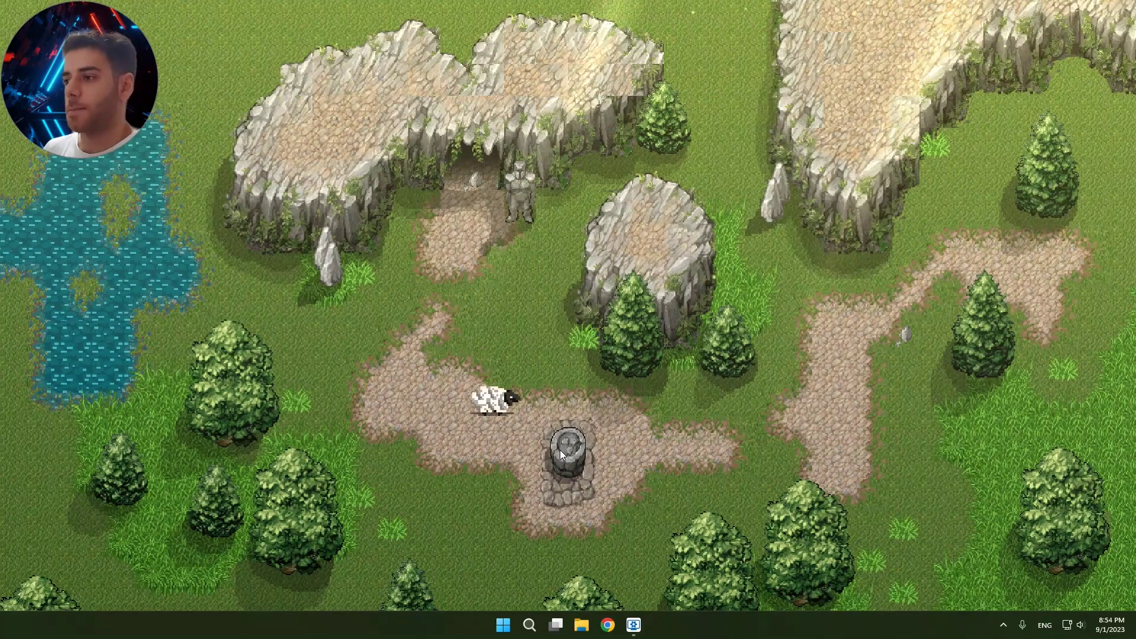
Step: Spawn several sheep from the stone well, and carry one sheep toward the pond and another up beside the well
{"action": "left_click", "coordinate": [559, 450]}
{"action": "left_click", "coordinate": [562, 452]}
{"action": "left_click", "coordinate": [564, 453]}
{"action": "left_click", "coordinate": [563, 453]}
{"action": "left_click", "coordinate": [563, 453]}
{"action": "left_click", "coordinate": [563, 453]}
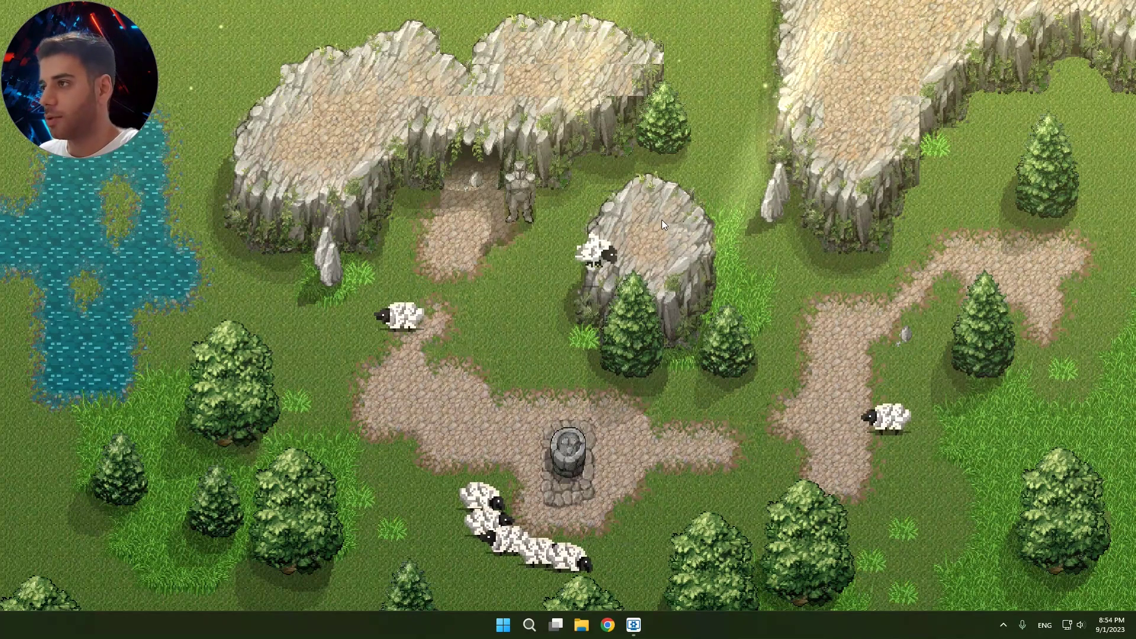
{"action": "left_click_drag", "start_coordinate": [399, 316], "coordinate": [158, 240]}
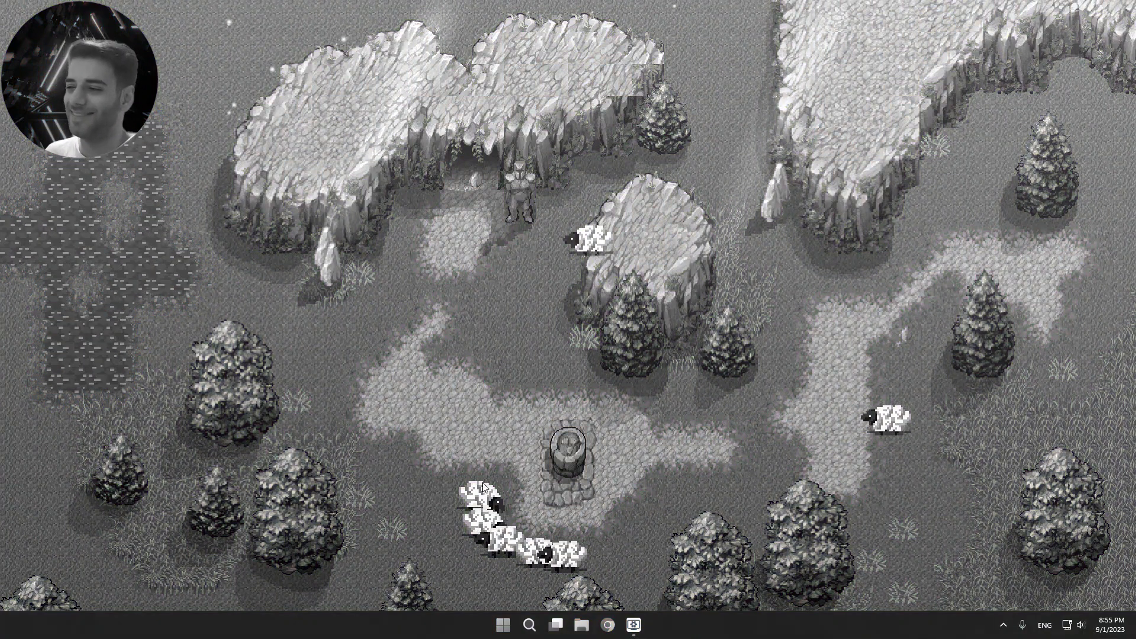
{"action": "left_click_drag", "start_coordinate": [493, 507], "coordinate": [532, 399]}
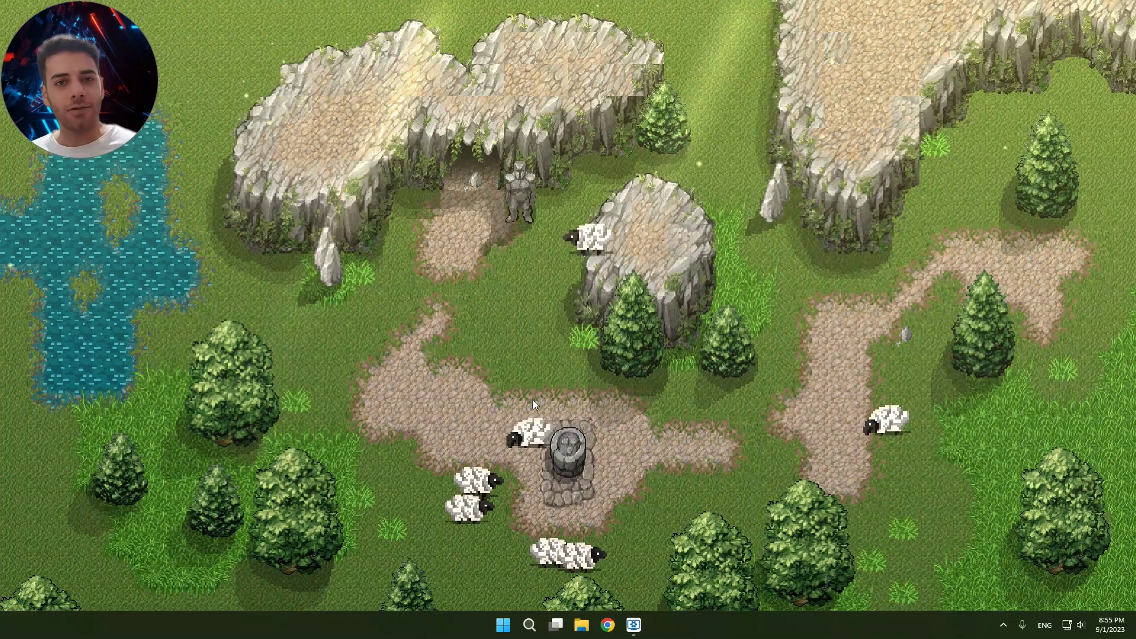